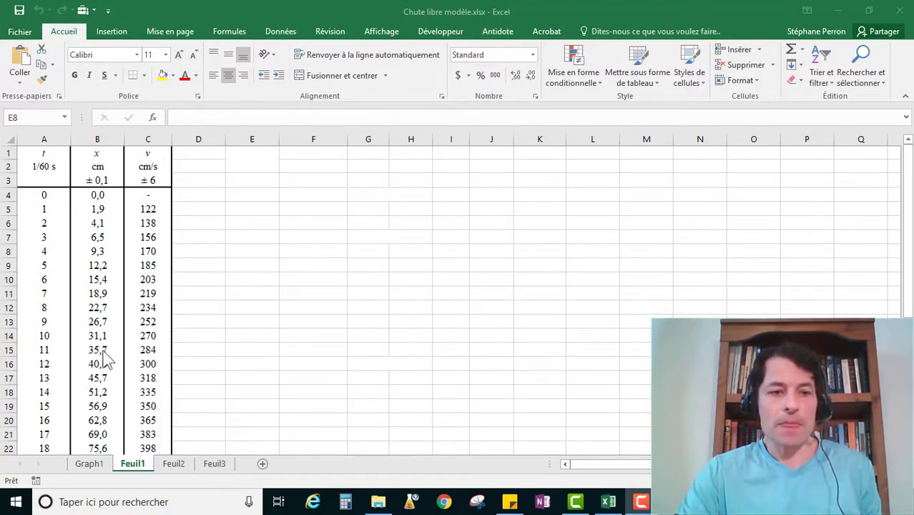
Look through the free-fall table's time, position and velocity measurements, from t = 0 down to t = 21
left_click_drag(908, 236, 908, 259)
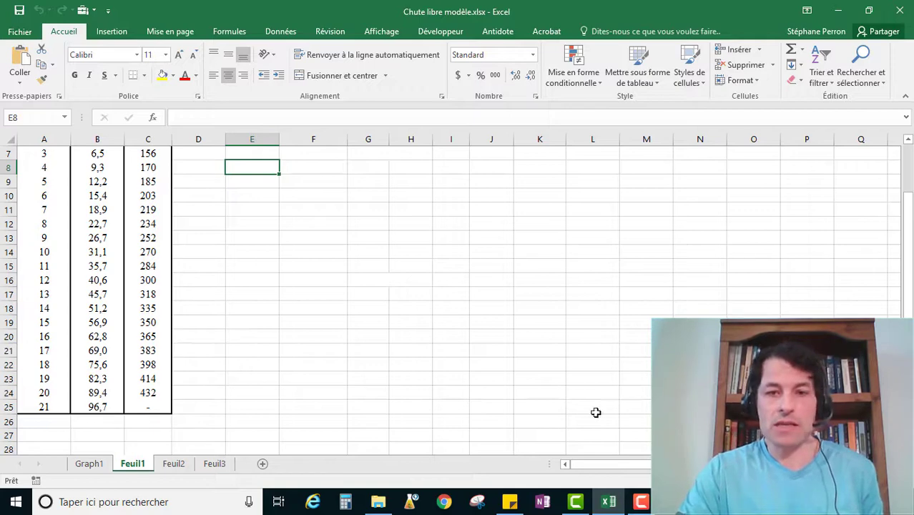
scroll(621, 216, "up", 2)
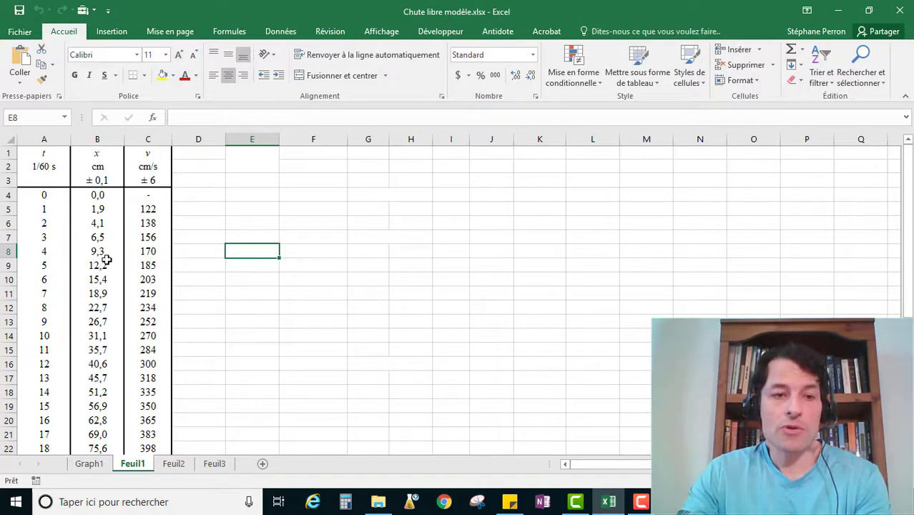
scroll(112, 429, "down", 3)
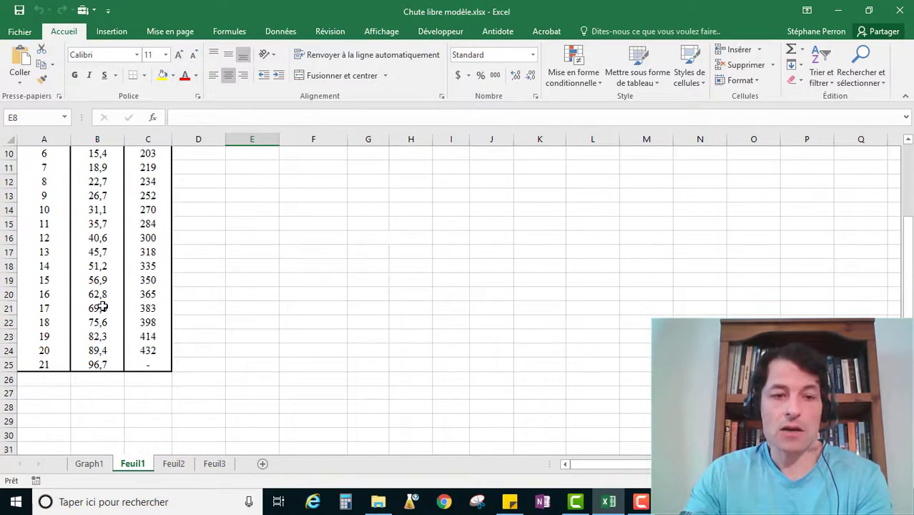
scroll(93, 257, "up", 1)
scroll(93, 256, "up", 3)
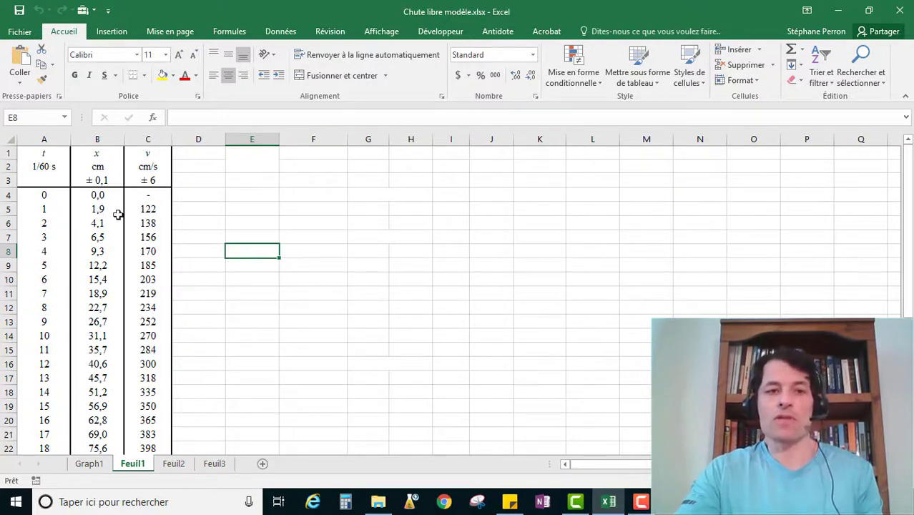
Examine the formulas behind the velocities in column C, including the cells for the first and last time values
left_click(150, 208)
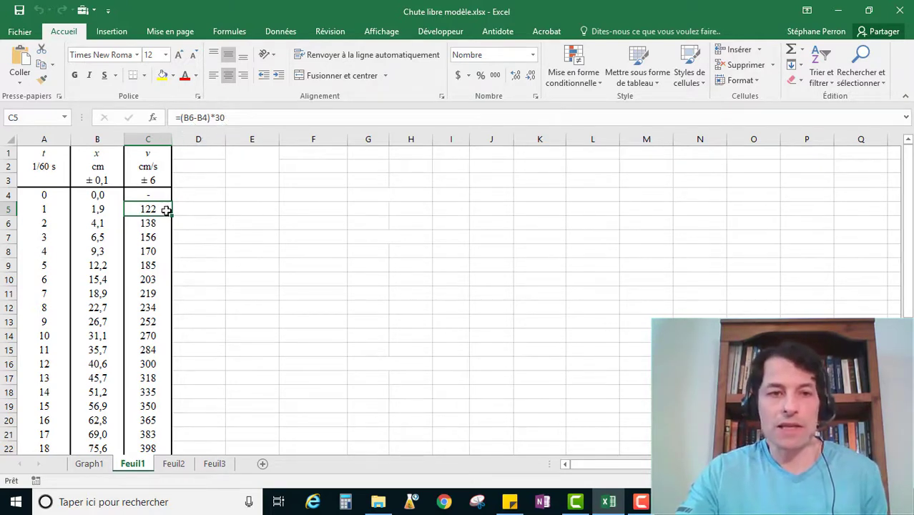
left_click(165, 278)
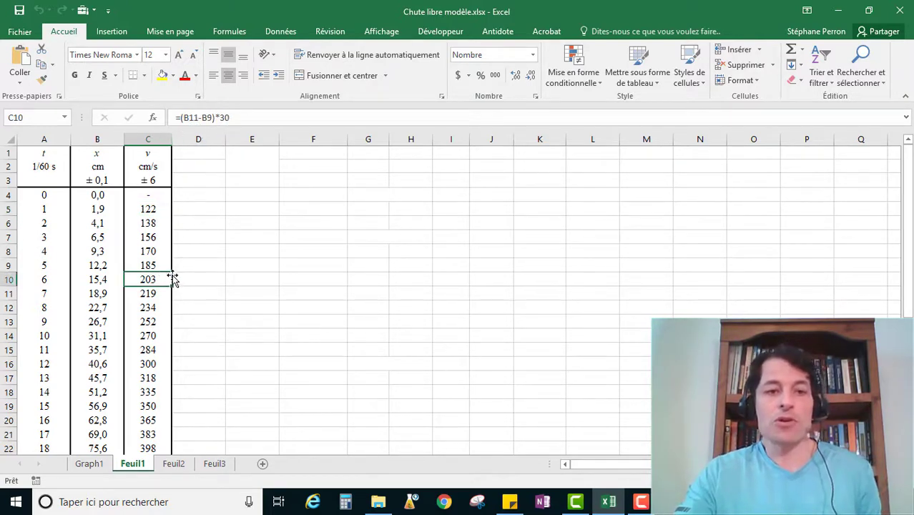
left_click(157, 322)
left_click(141, 422)
left_click(129, 304)
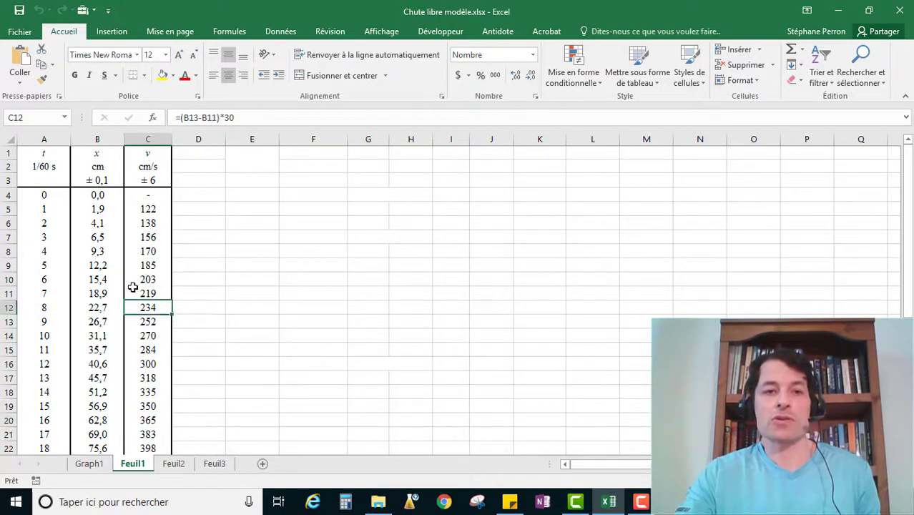
left_click(133, 266)
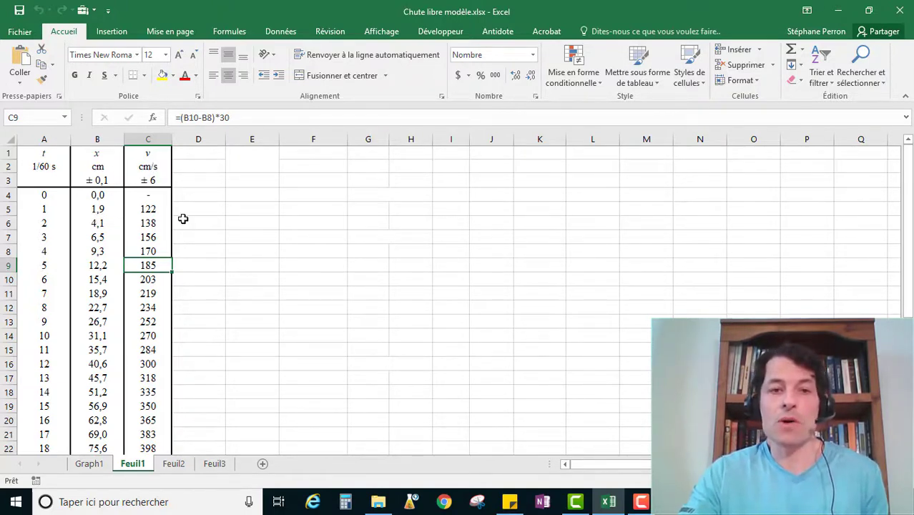
left_click(146, 195)
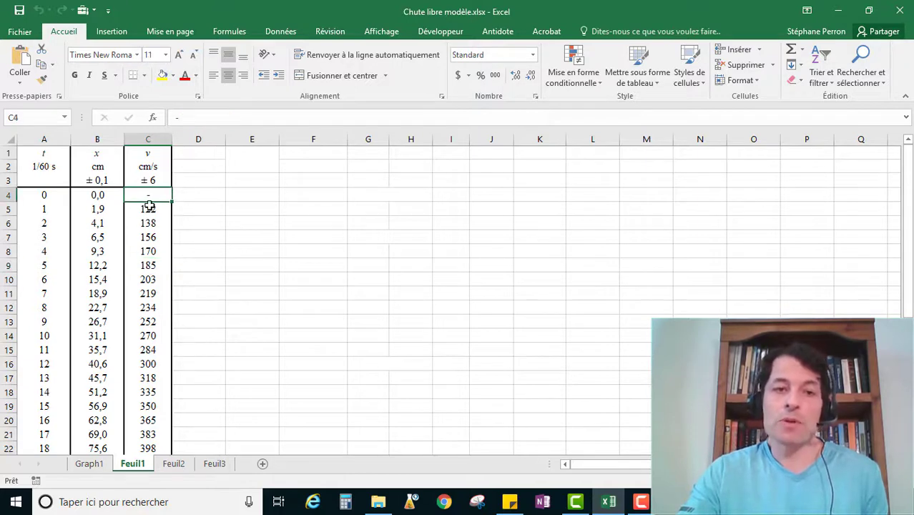
scroll(157, 208, "down", 4)
left_click(146, 326)
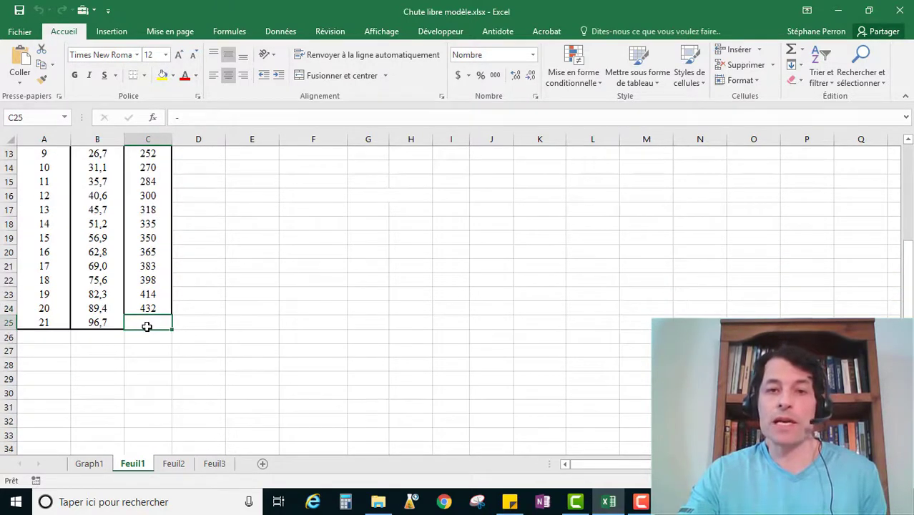
scroll(171, 293, "up", 4)
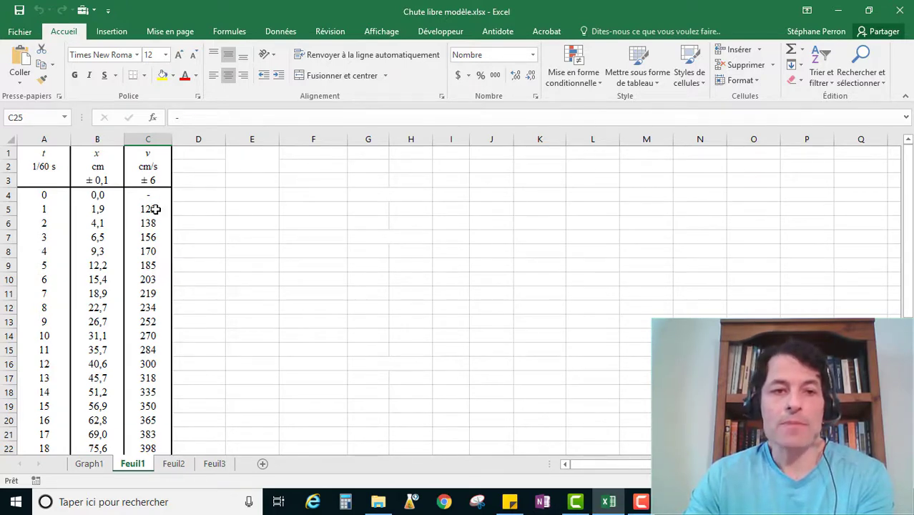
left_click(155, 209)
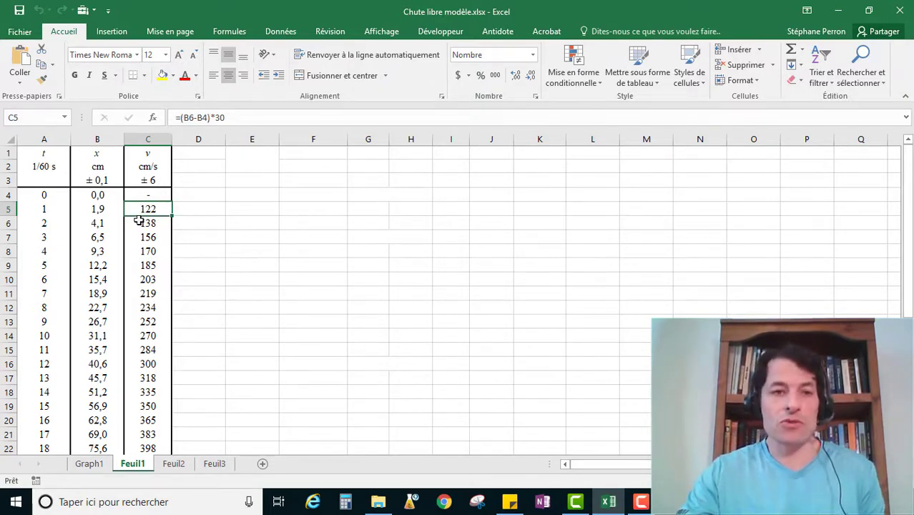
left_click(235, 254)
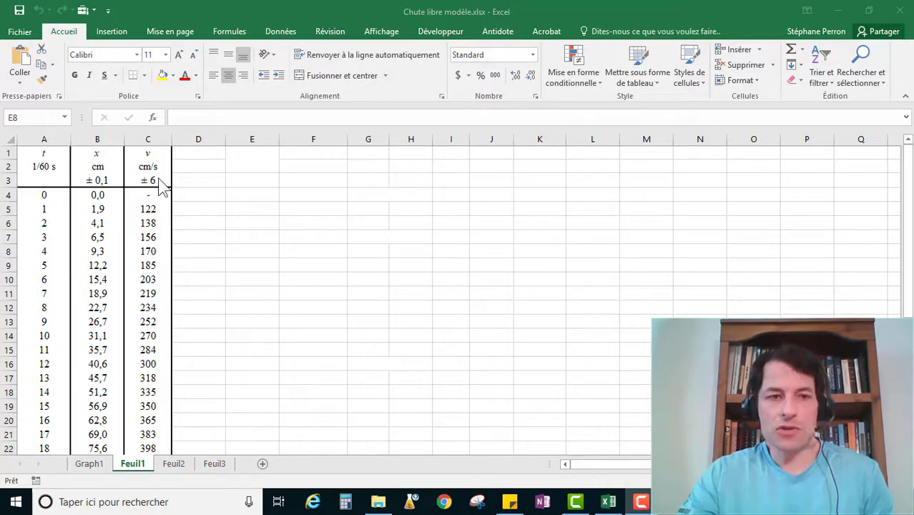
Insert a markers-only scatter chart of velocity against time, using A5:A24 and C5:C24 as the data
left_click(43, 208)
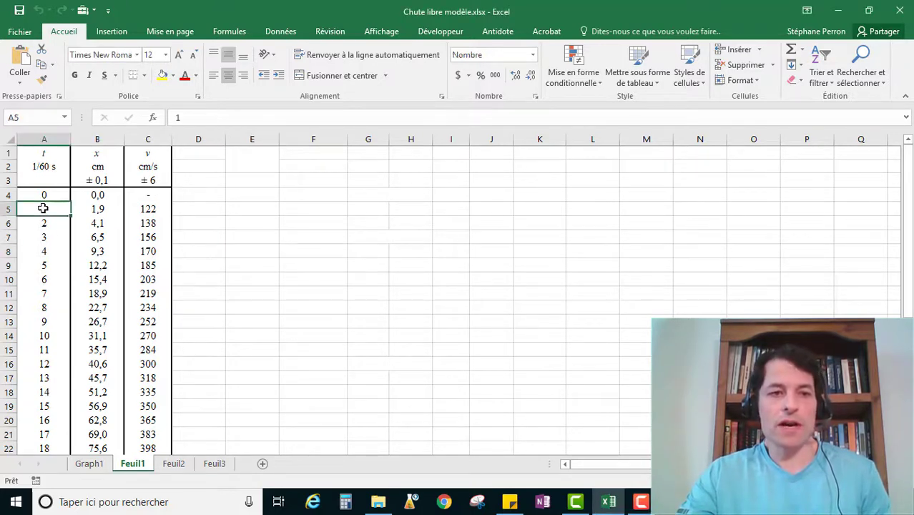
left_click_drag(43, 208, 27, 404)
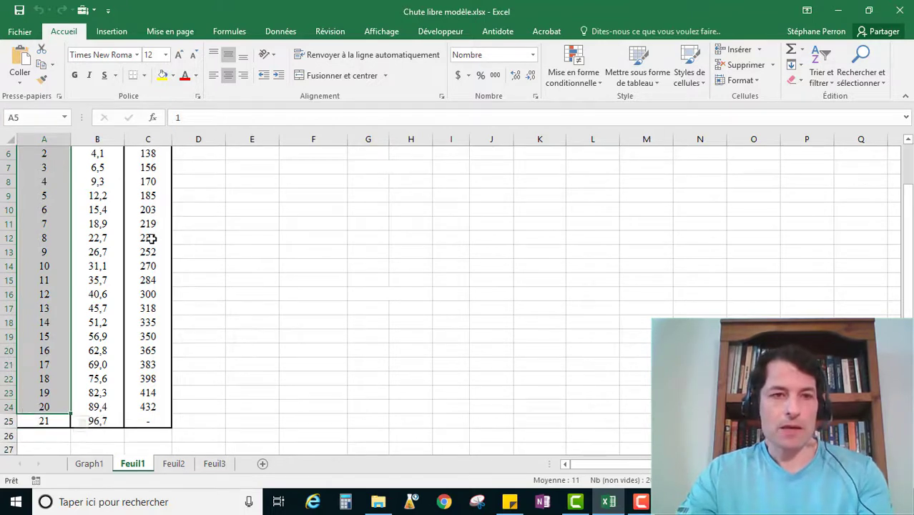
left_click_drag(152, 408, 147, 207)
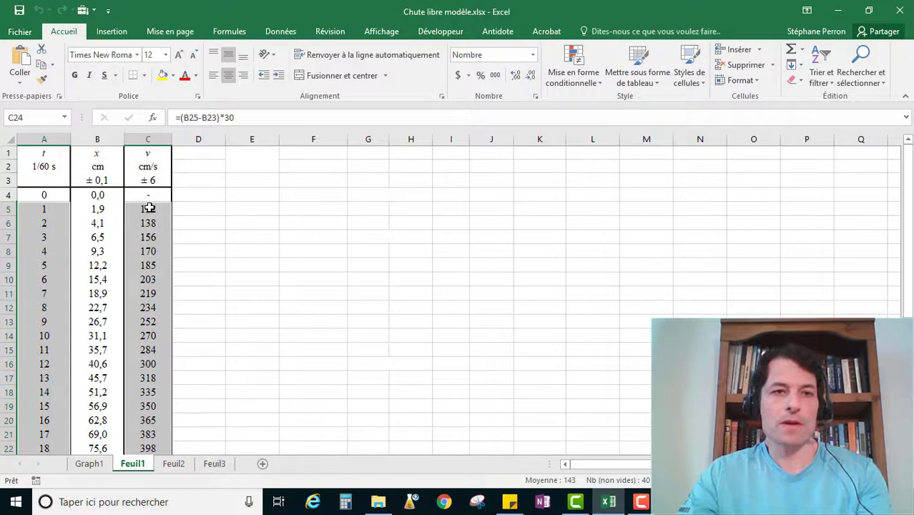
left_click(112, 31)
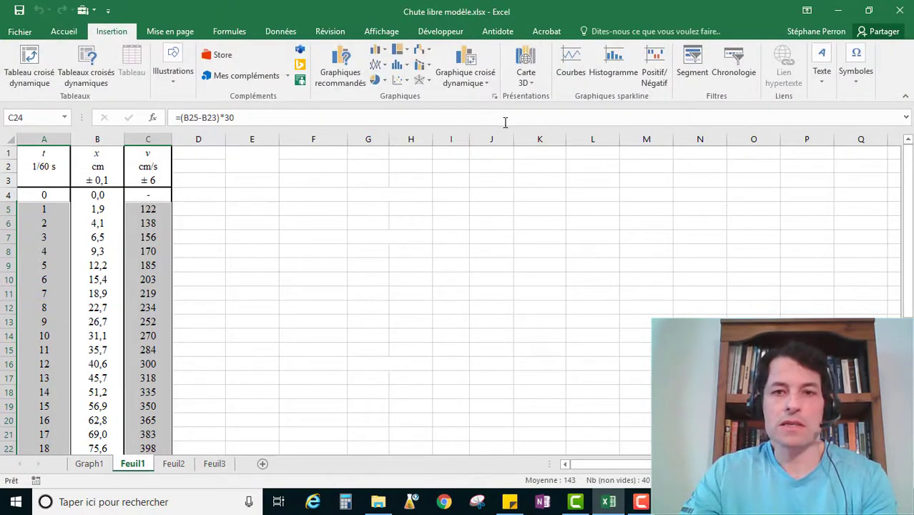
left_click(396, 80)
left_click(401, 119)
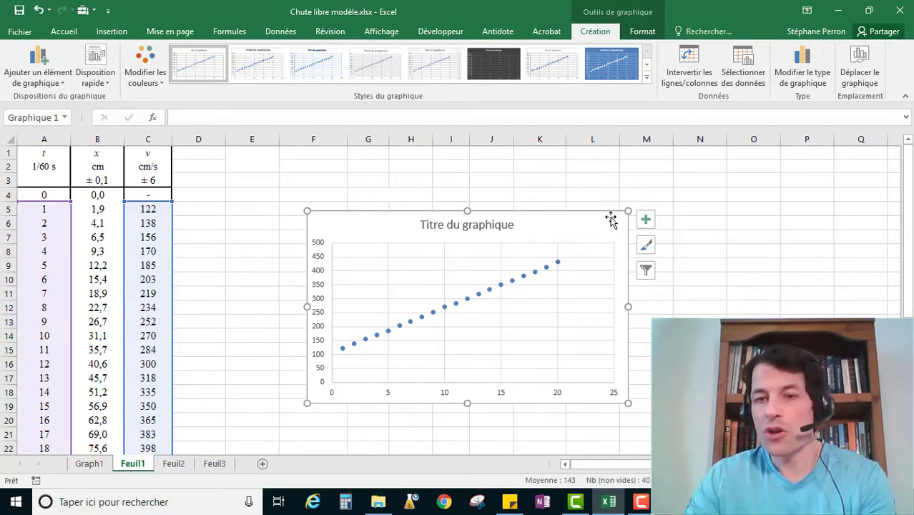
Enlarge the scatter chart beside the table so it spans from column E to column M, down past row 20
left_click_drag(627, 209, 679, 152)
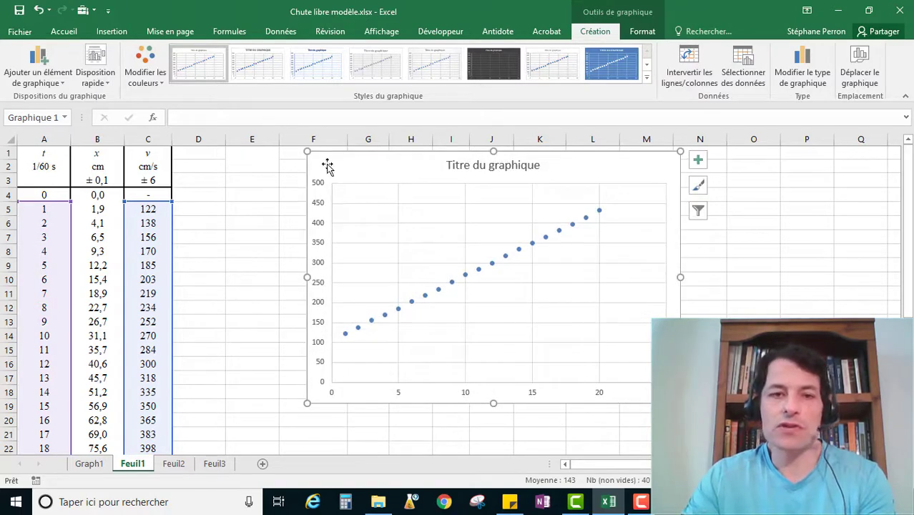
left_click_drag(306, 150, 258, 143)
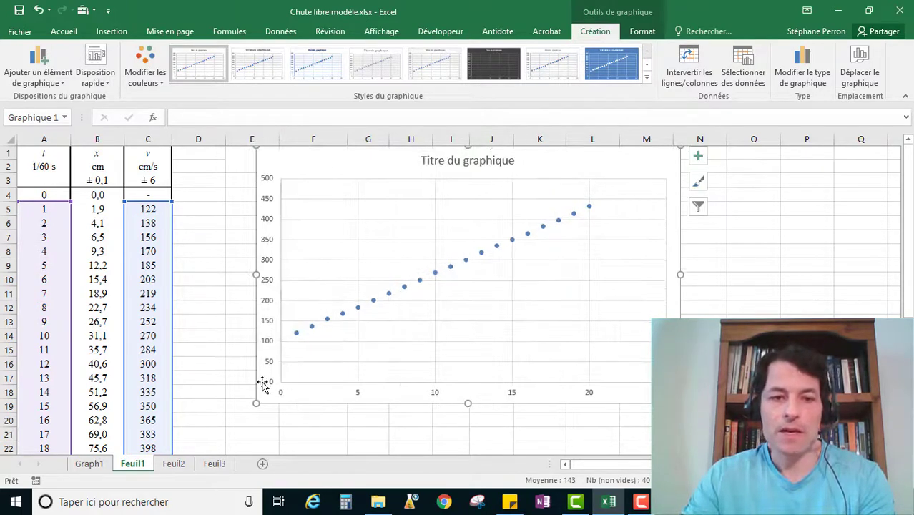
left_click_drag(255, 402, 224, 432)
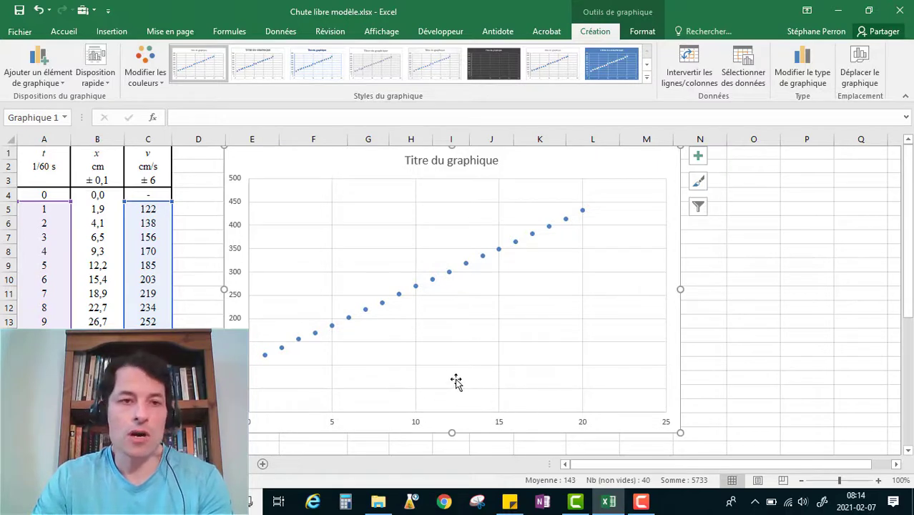
Check the velocity uncertainty in C3, and add error bars to the chart's data series
left_click(158, 180)
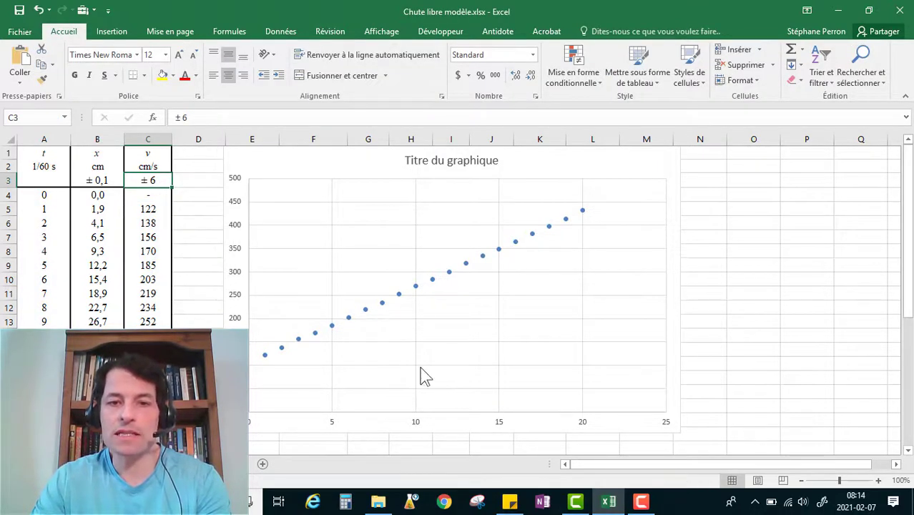
left_click(450, 273)
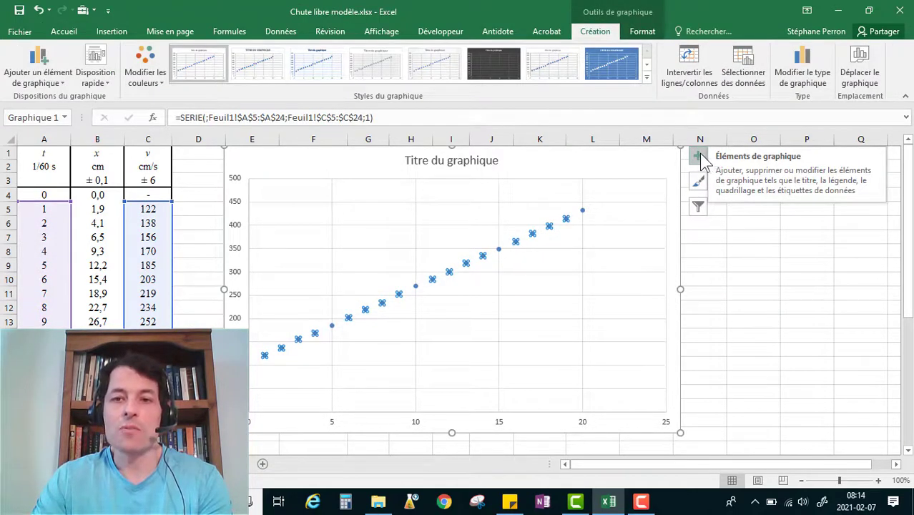
left_click(701, 157)
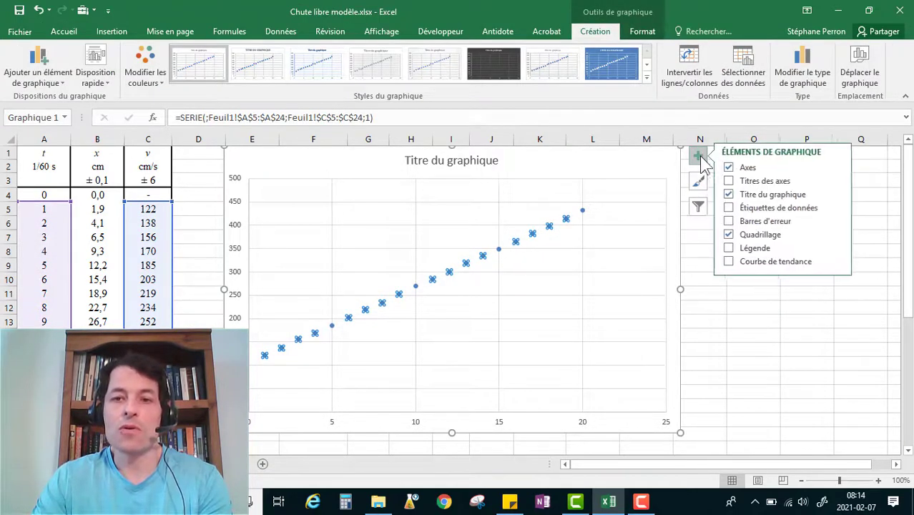
left_click(731, 221)
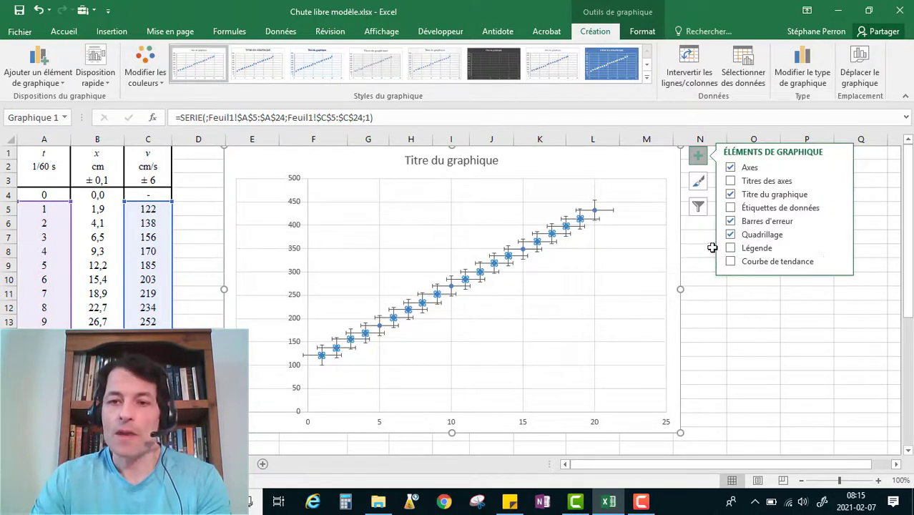
Hide the horizontal error bars by setting their line to Aucun trait in the detailed error bar formatting
left_click(839, 220)
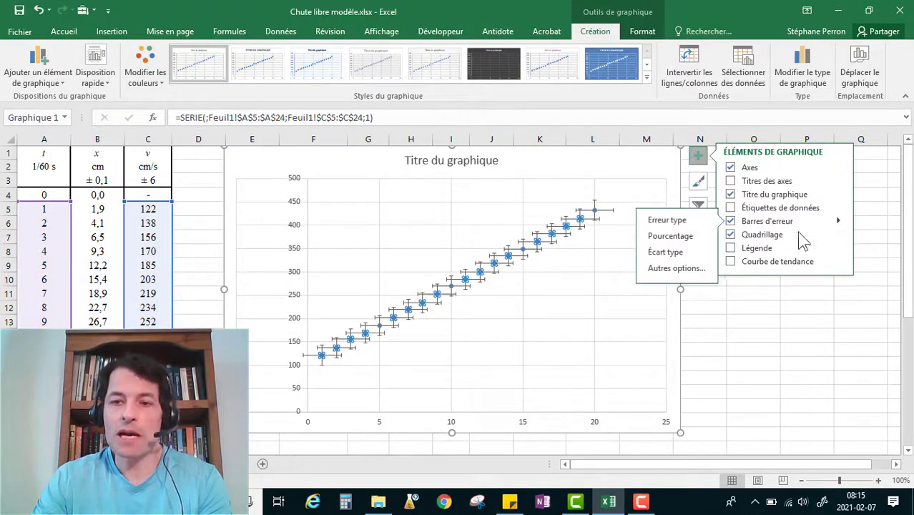
left_click(676, 269)
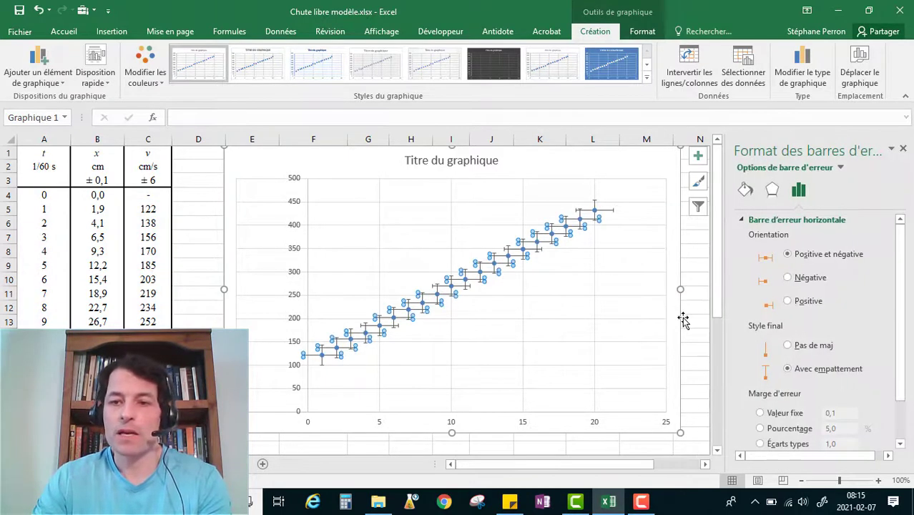
scroll(800, 304, "down", 3)
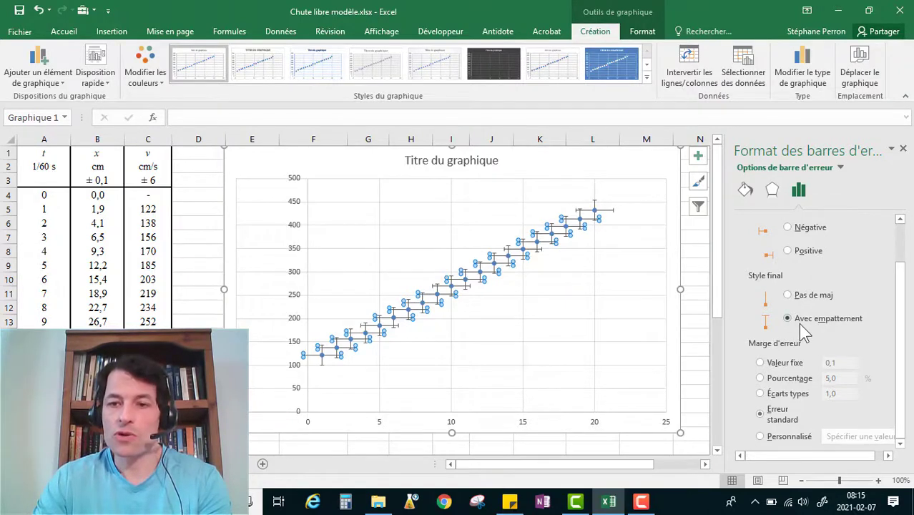
scroll(787, 304, "up", 2)
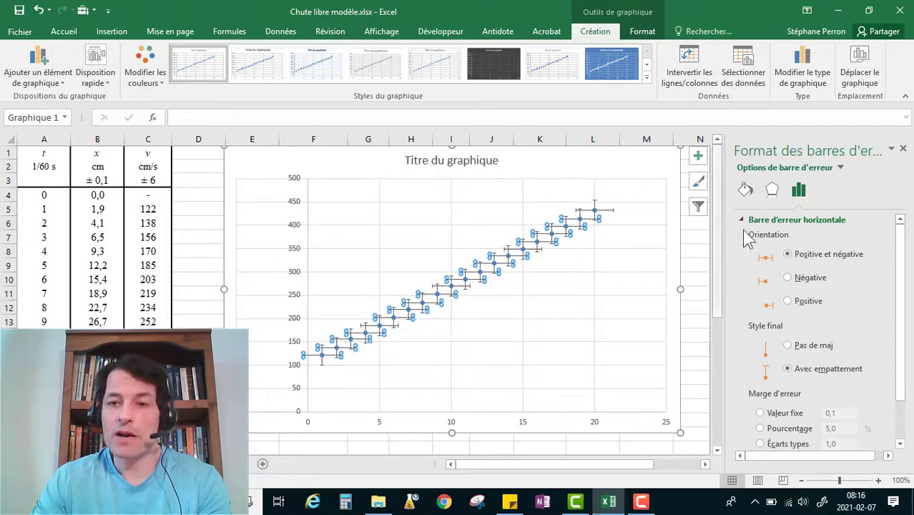
left_click(746, 190)
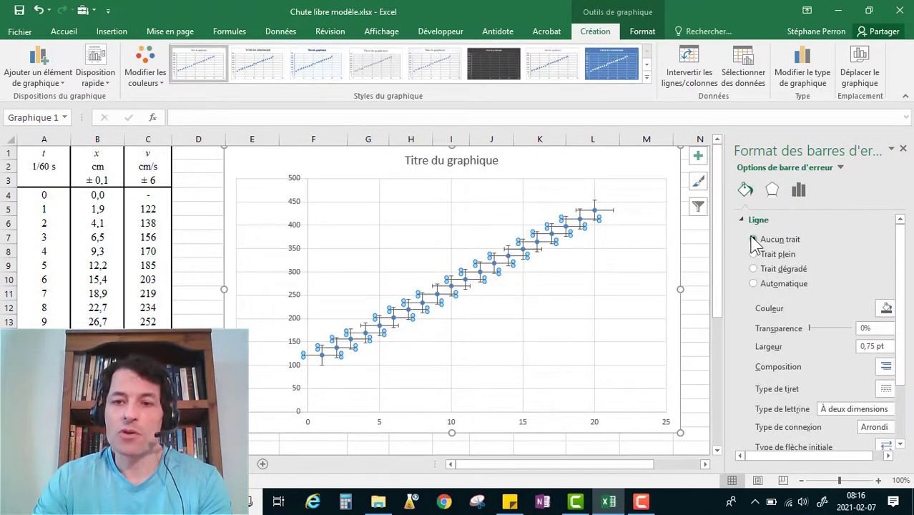
left_click(753, 239)
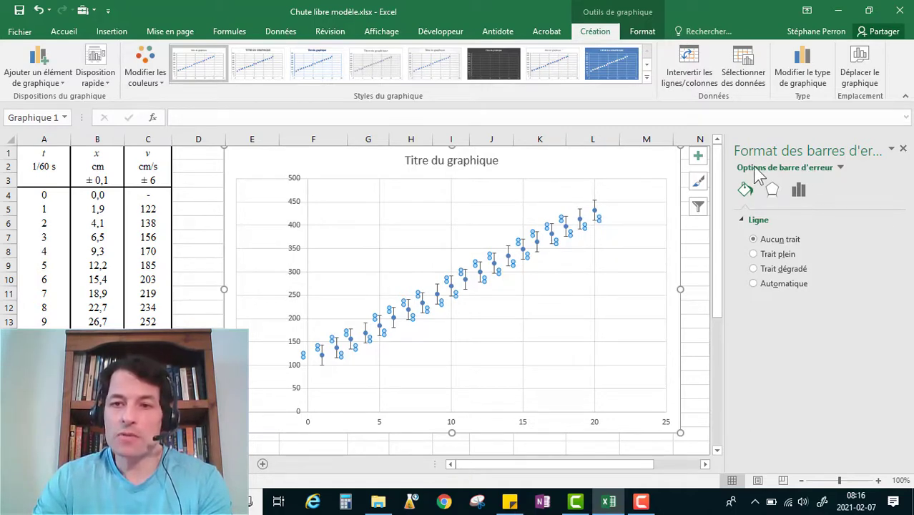
Set the vertical error bars (Série1 Barres d'erreur Y) to a fixed error amount (Valeur fixe) of 6
left_click(841, 168)
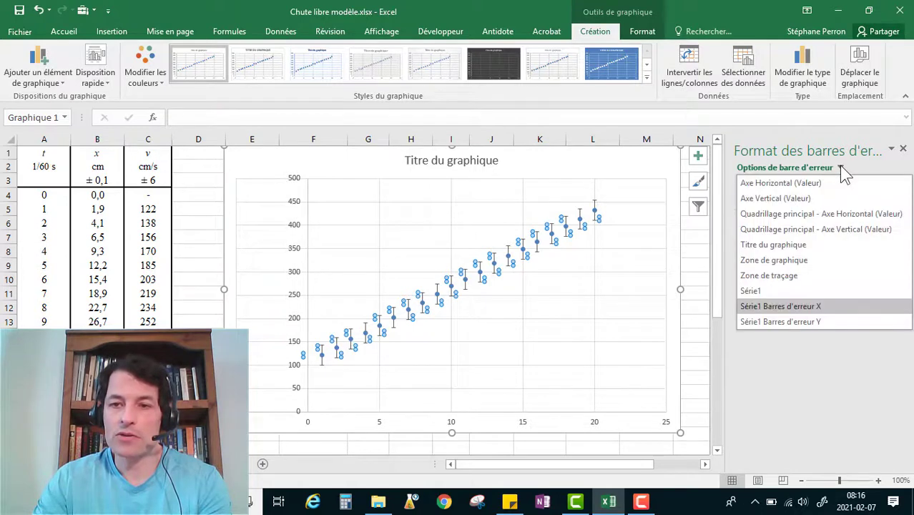
left_click(787, 321)
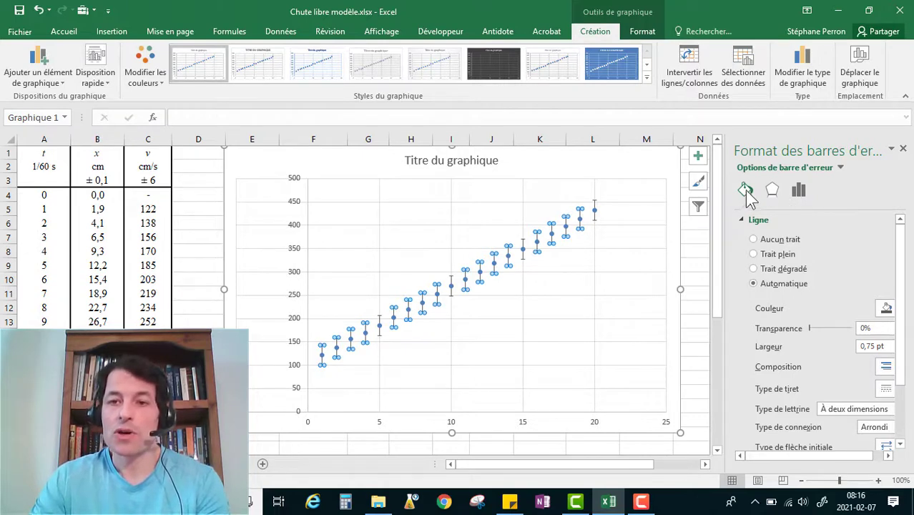
left_click(804, 197)
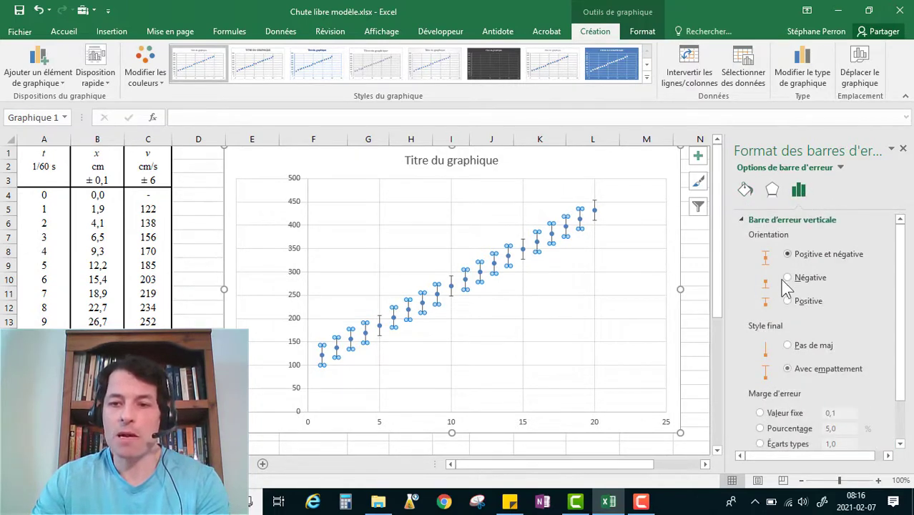
scroll(787, 322, "down", 2)
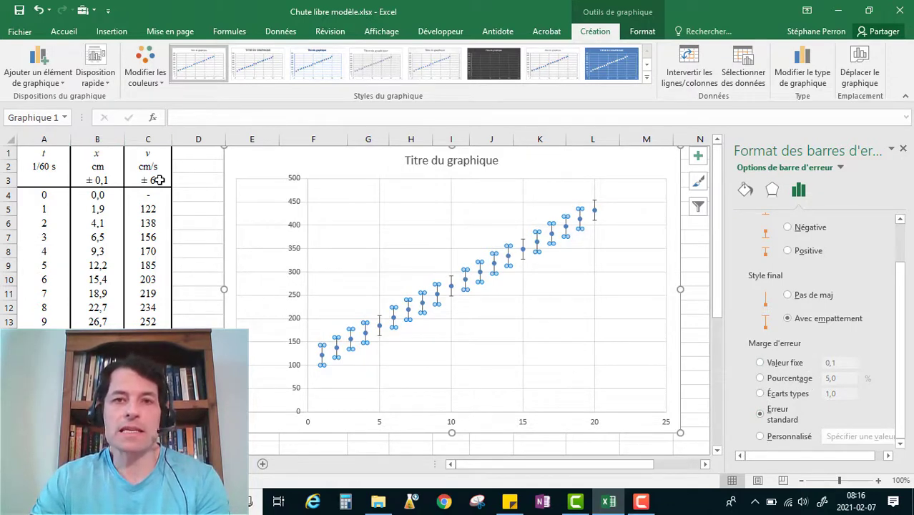
left_click(760, 363)
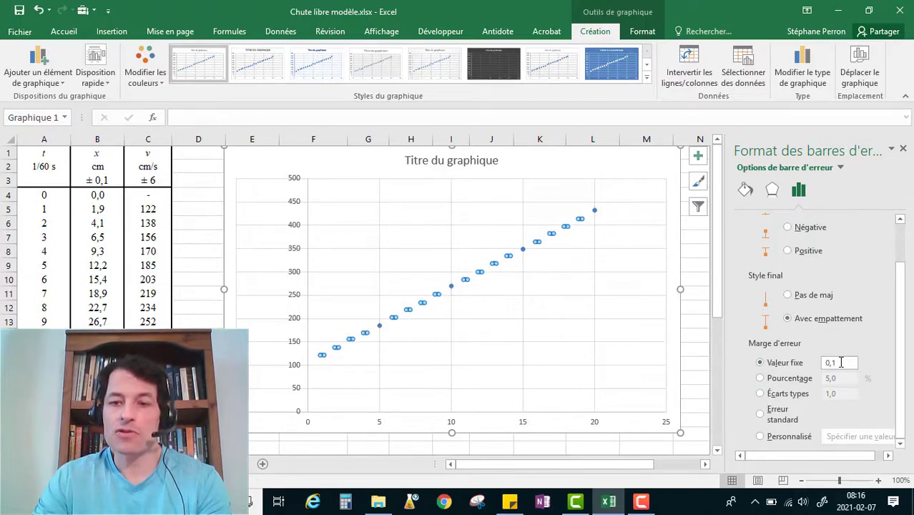
left_click(841, 363)
type("6")
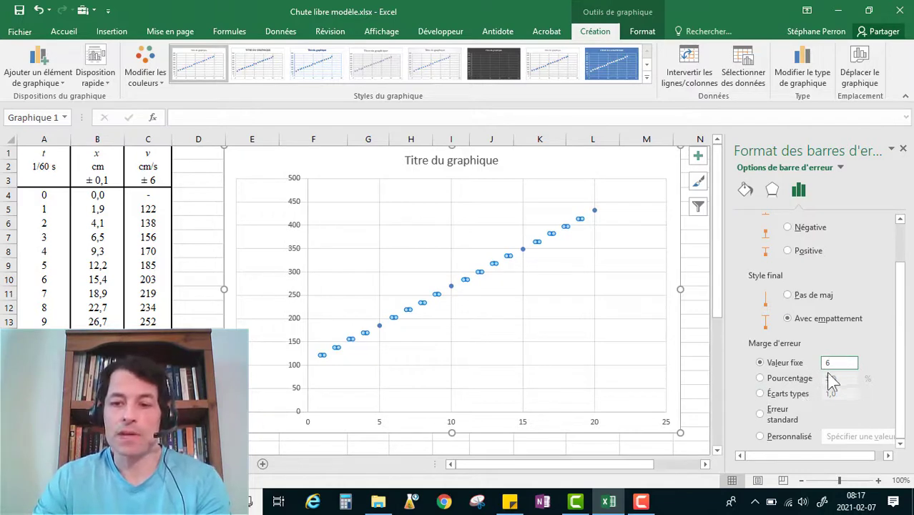
key("Return")
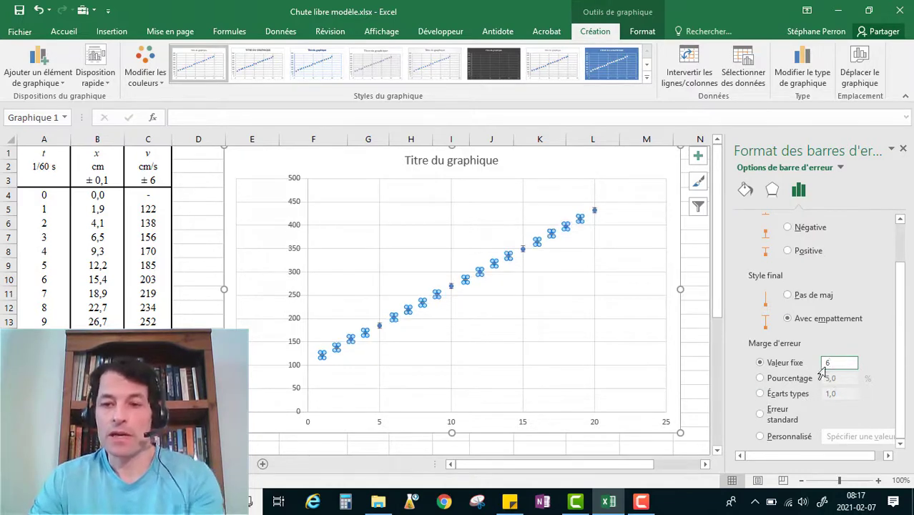
left_click(580, 331)
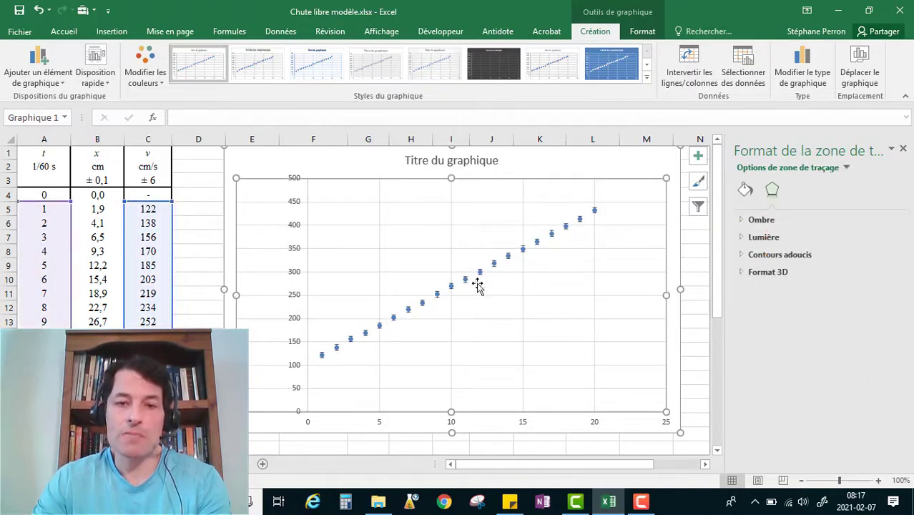
Give the vertical error bars custom amounts (Personnalisé), using B5:B24 for both the positive and negative error values
left_click(582, 221)
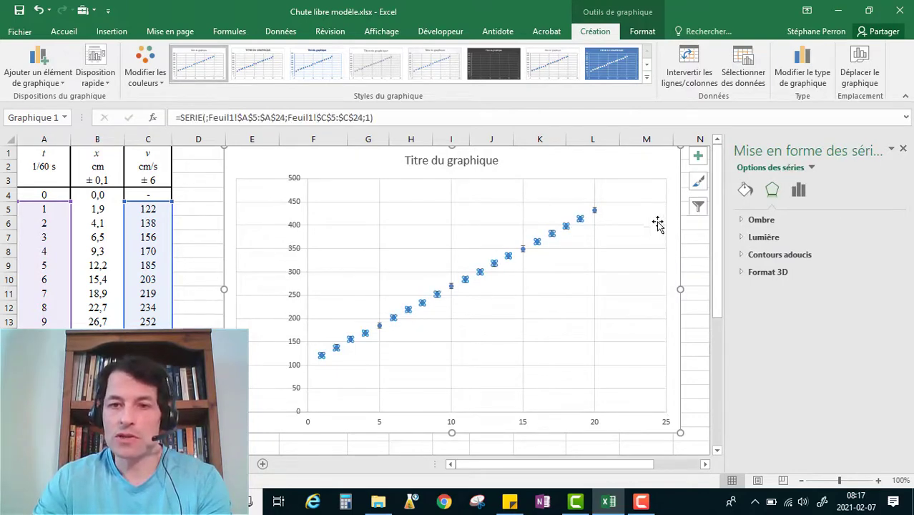
left_click(595, 212)
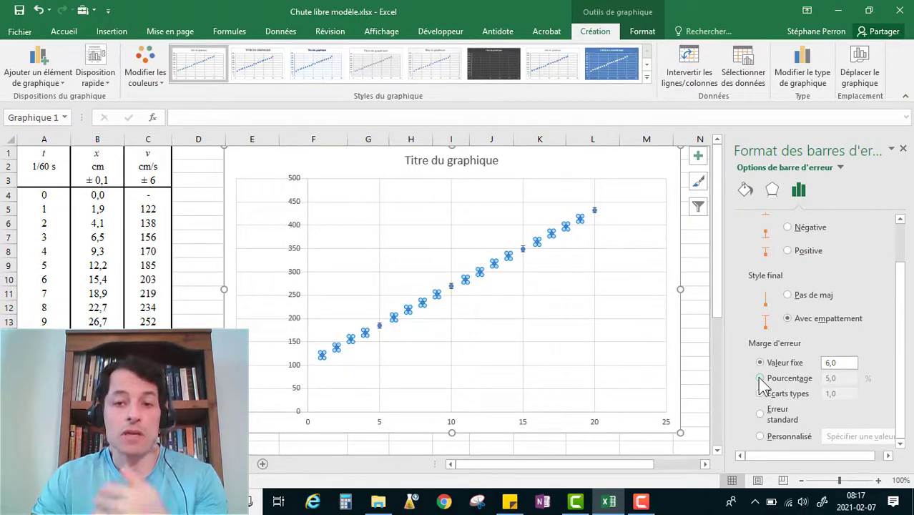
left_click(760, 436)
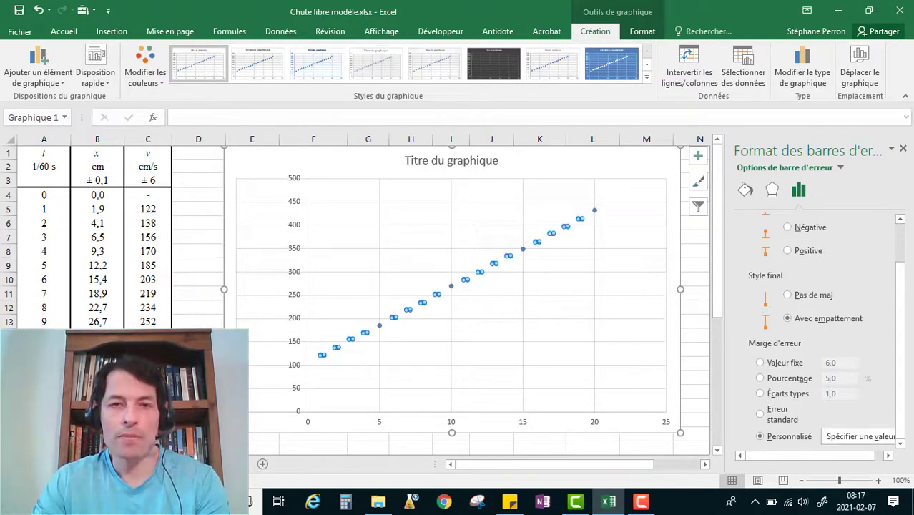
left_click(861, 438)
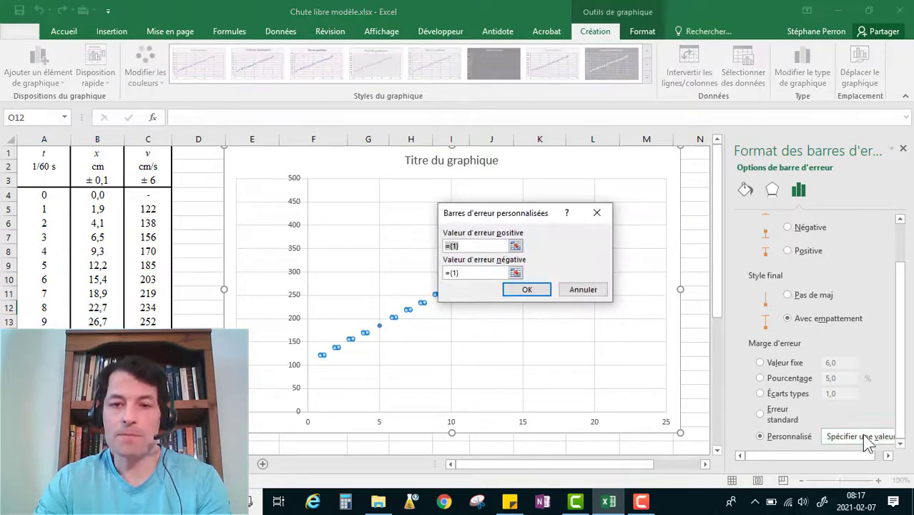
left_click(515, 246)
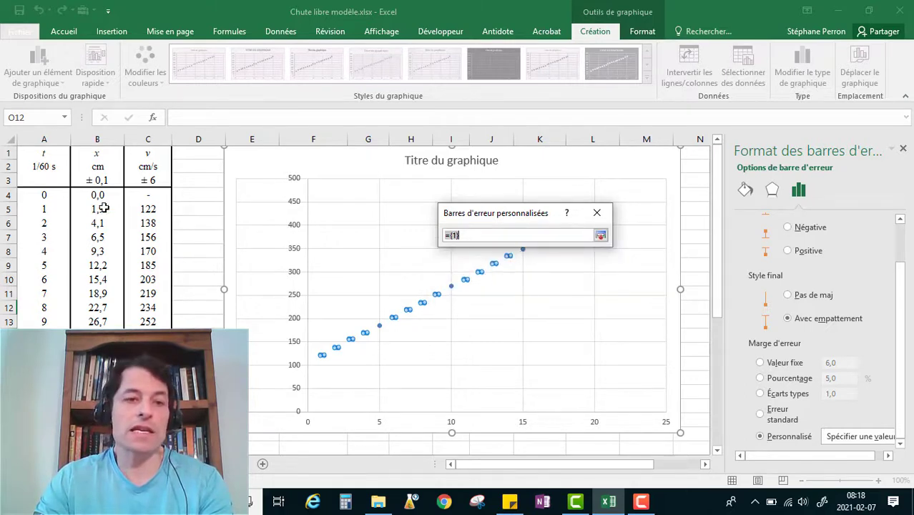
left_click_drag(96, 208, 96, 406)
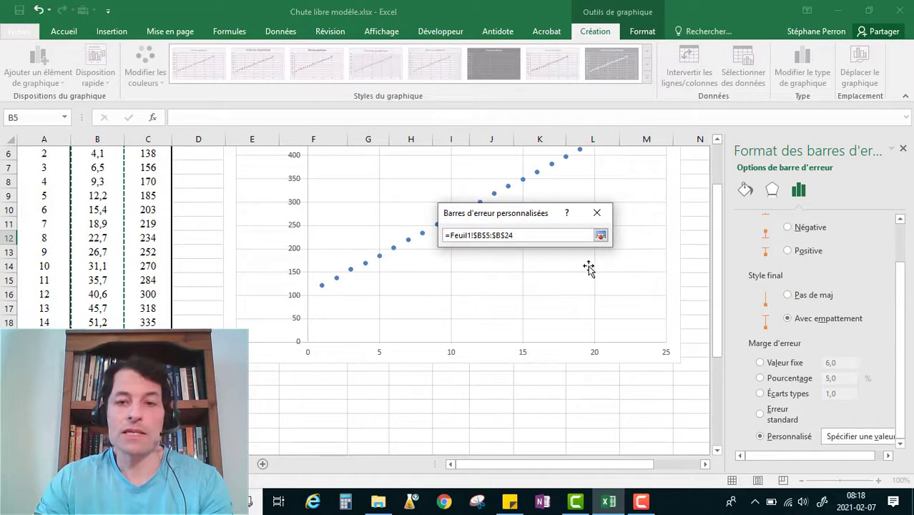
left_click(601, 236)
left_click(517, 272)
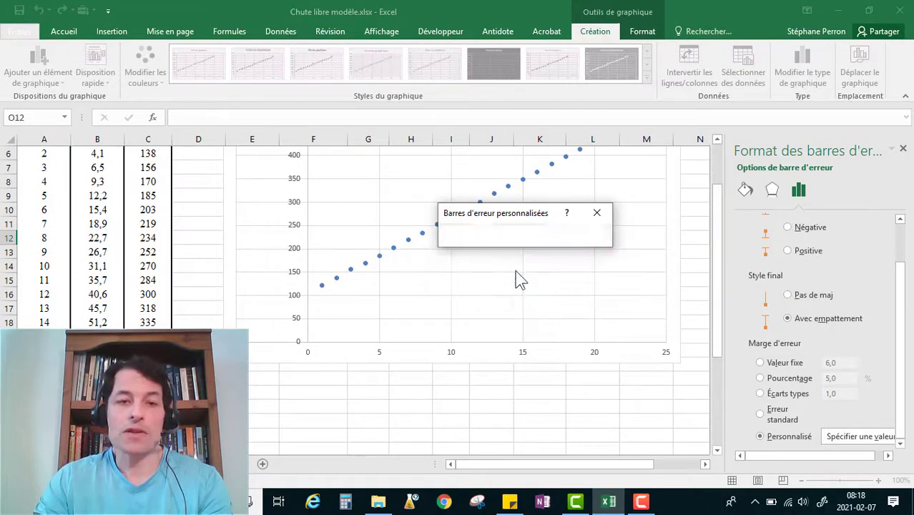
scroll(201, 246, "up", 2)
left_click_drag(96, 205, 97, 408)
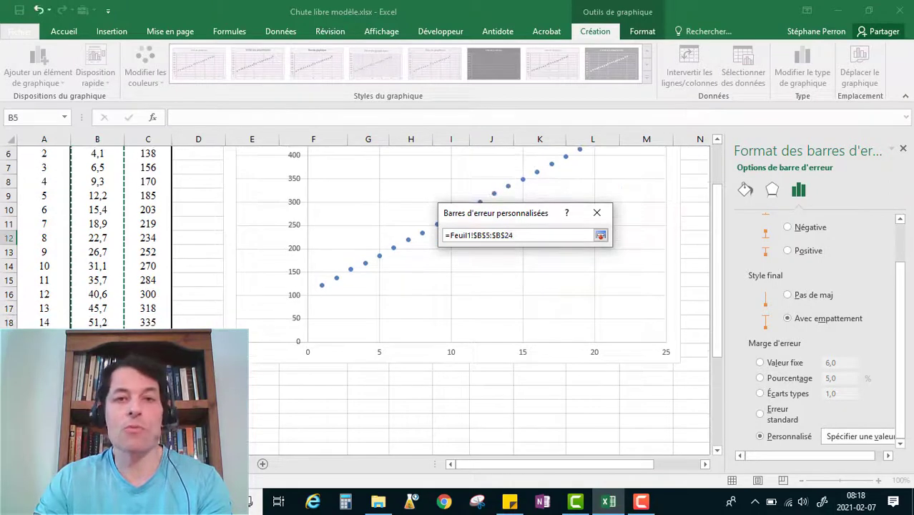
left_click(601, 236)
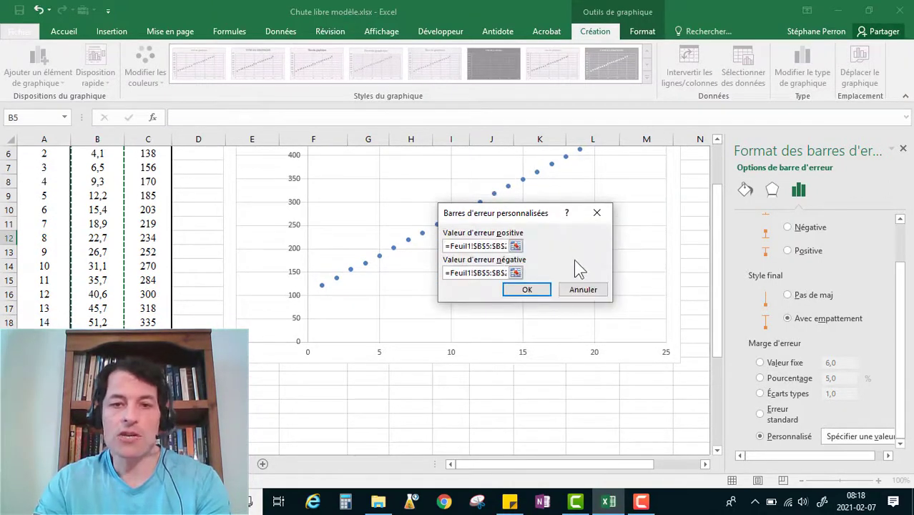
left_click(527, 289)
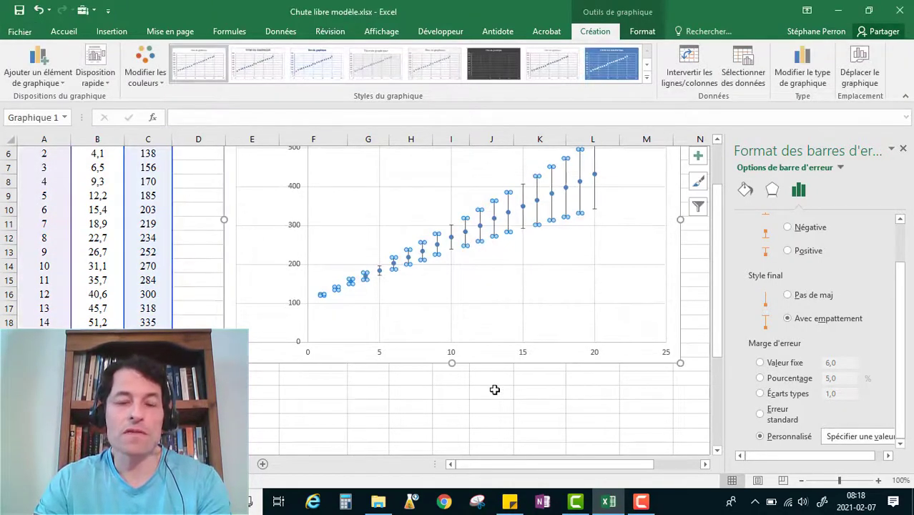
Switch the vertical error bars' margin of error back to the fixed value (Valeur fixe) of 6,0
scroll(522, 407, "up", 2)
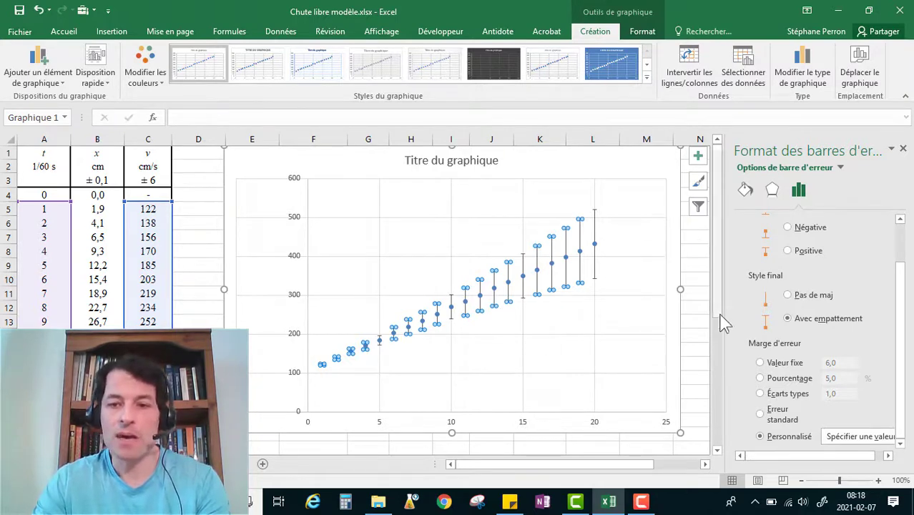
left_click(761, 363)
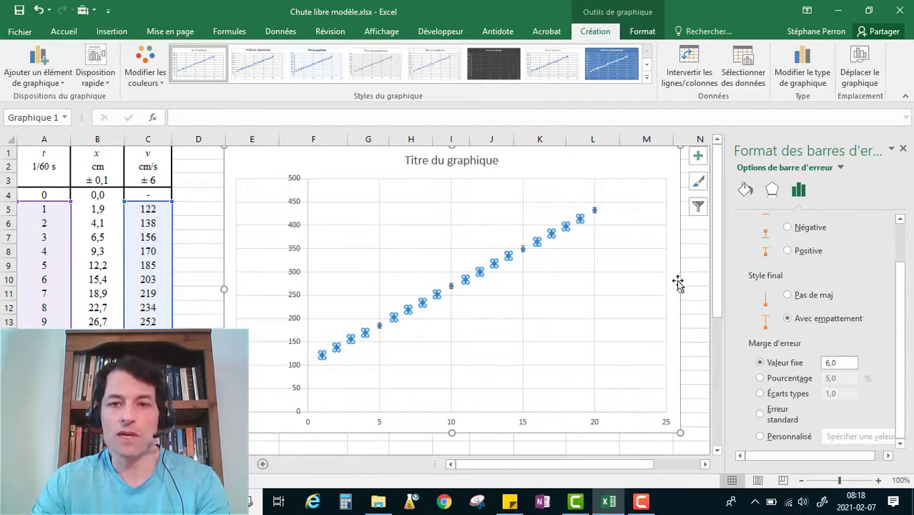
left_click(639, 269)
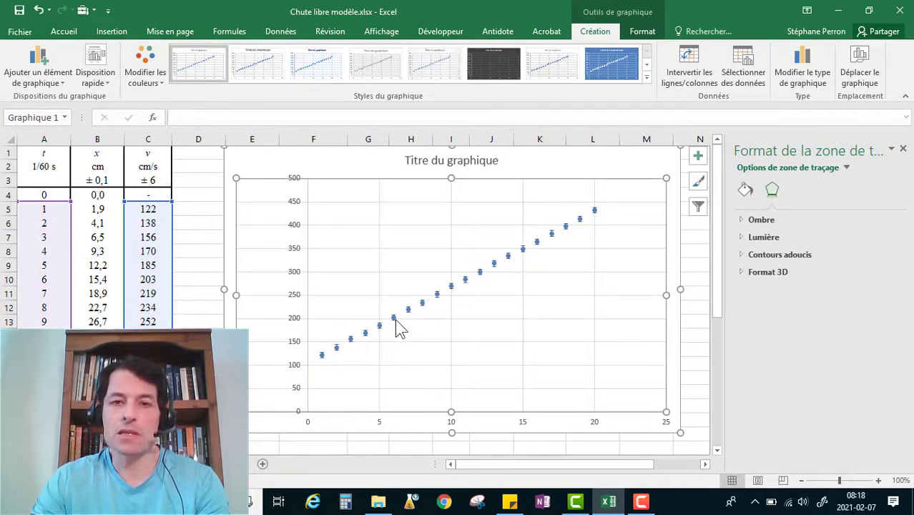
Switch the data series' markers to Prédéfini and make them two sizes smaller
left_click(523, 250)
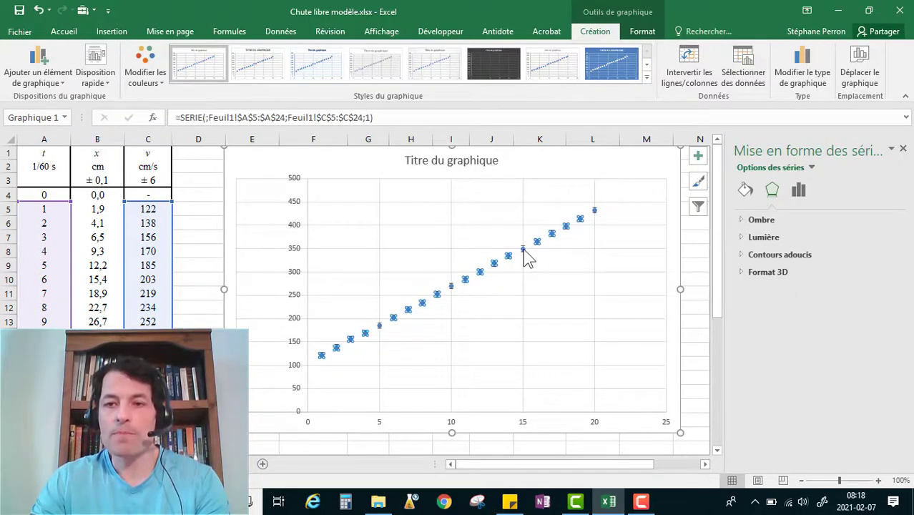
left_click(745, 189)
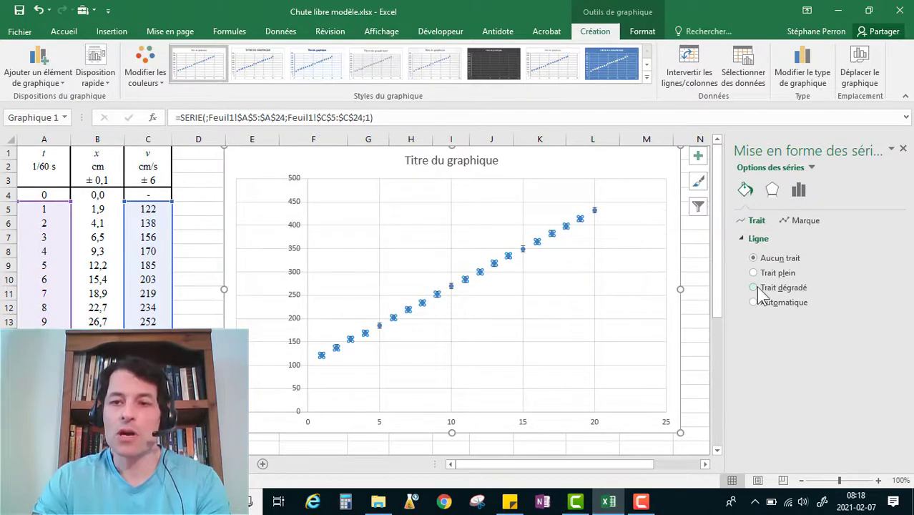
left_click(804, 221)
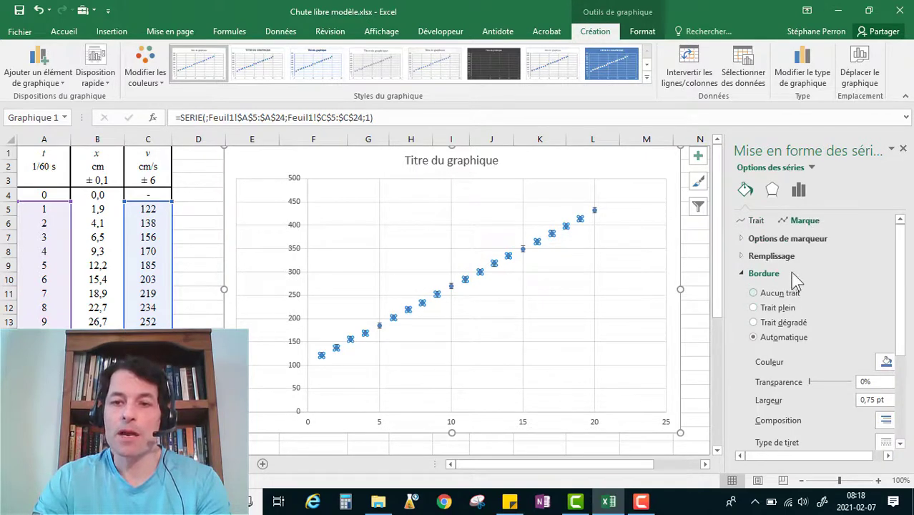
left_click(794, 240)
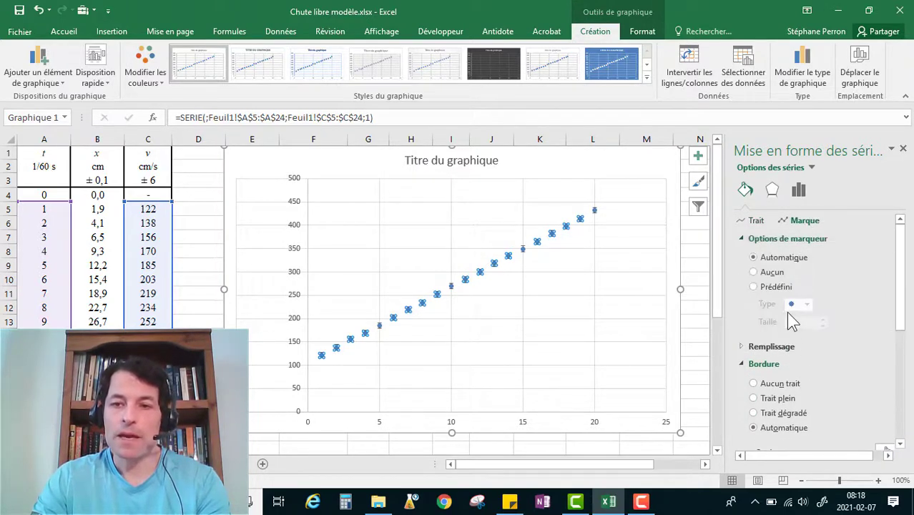
left_click(772, 287)
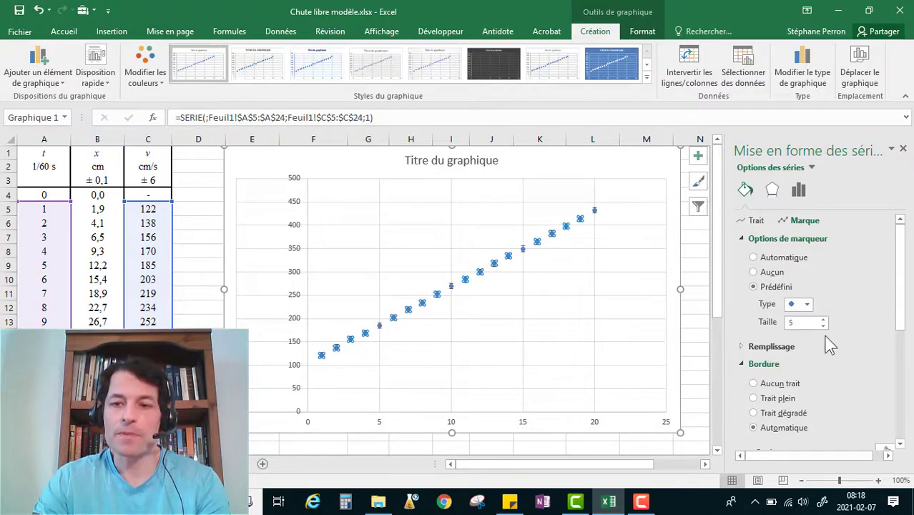
left_click(823, 327)
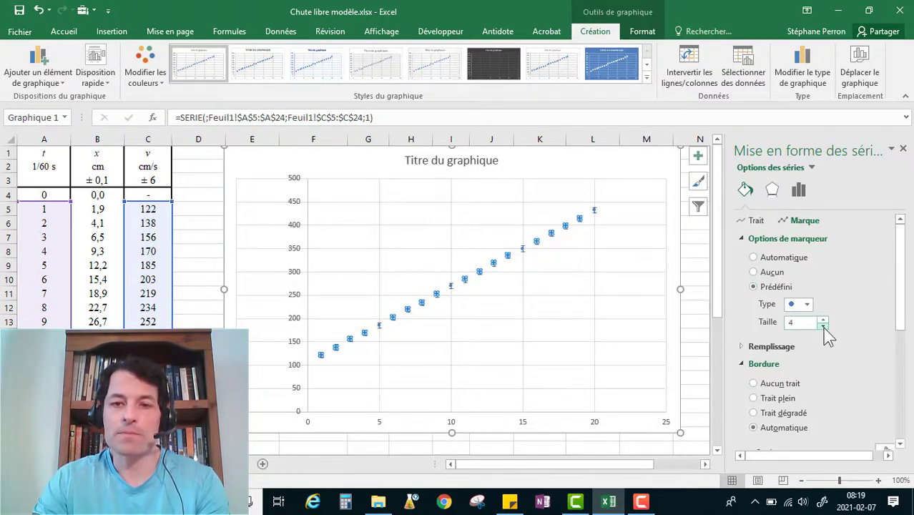
left_click(823, 327)
left_click(646, 318)
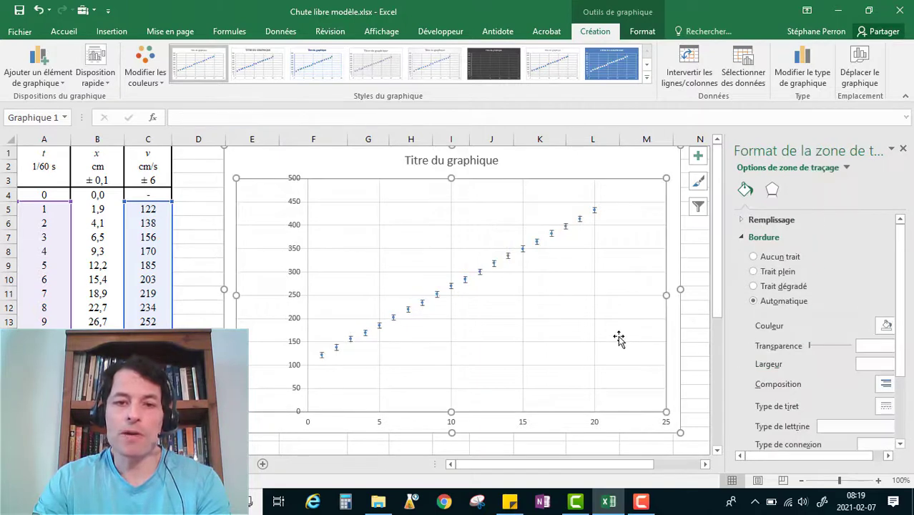